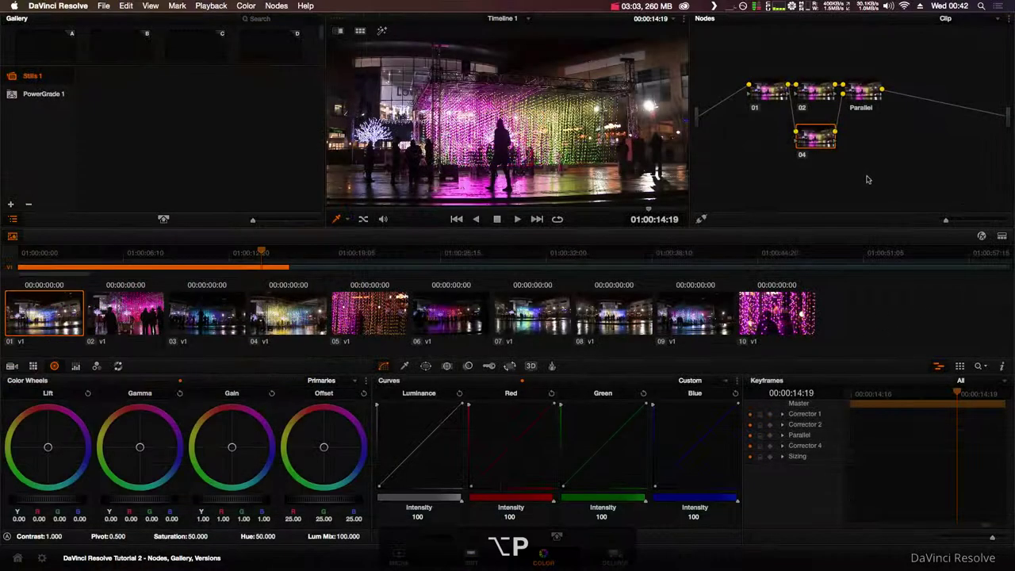
- Add serial node 05 after the Parallel node, then a Layer Mixer node
{"action": "key", "text": "alt+s"}
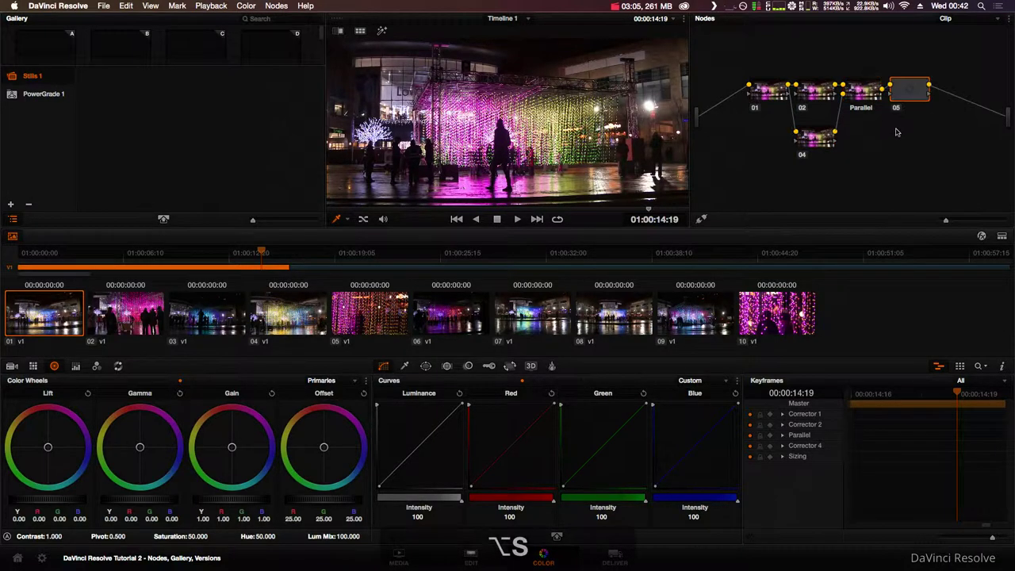
{"action": "key", "text": "alt+l"}
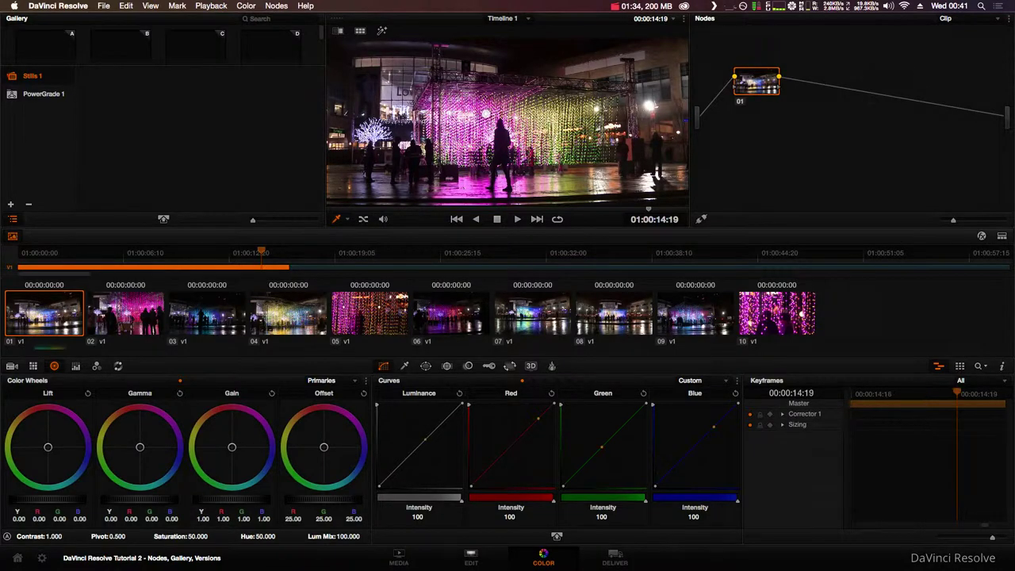
- Add serial node 02, rewire node 01's output into it, and enlarge the node graph
{"action": "key", "text": "alt+s"}
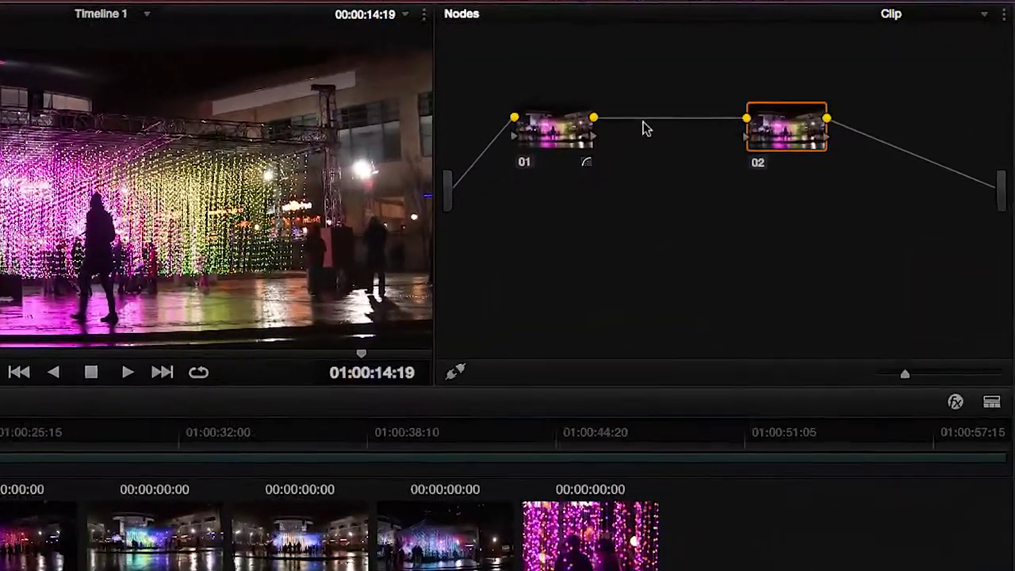
{"action": "left_click", "coordinate": [643, 123]}
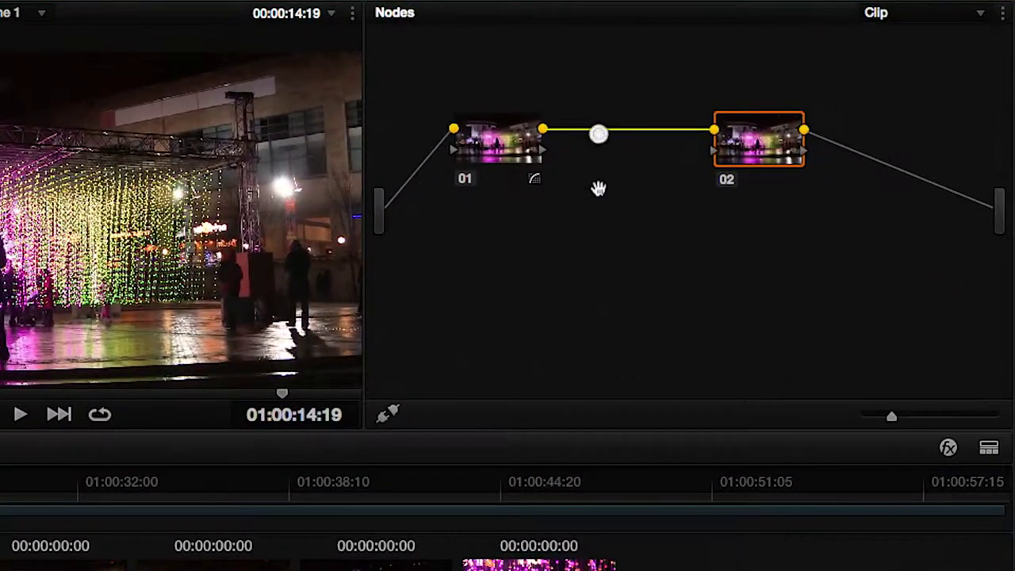
{"action": "key", "text": "Delete"}
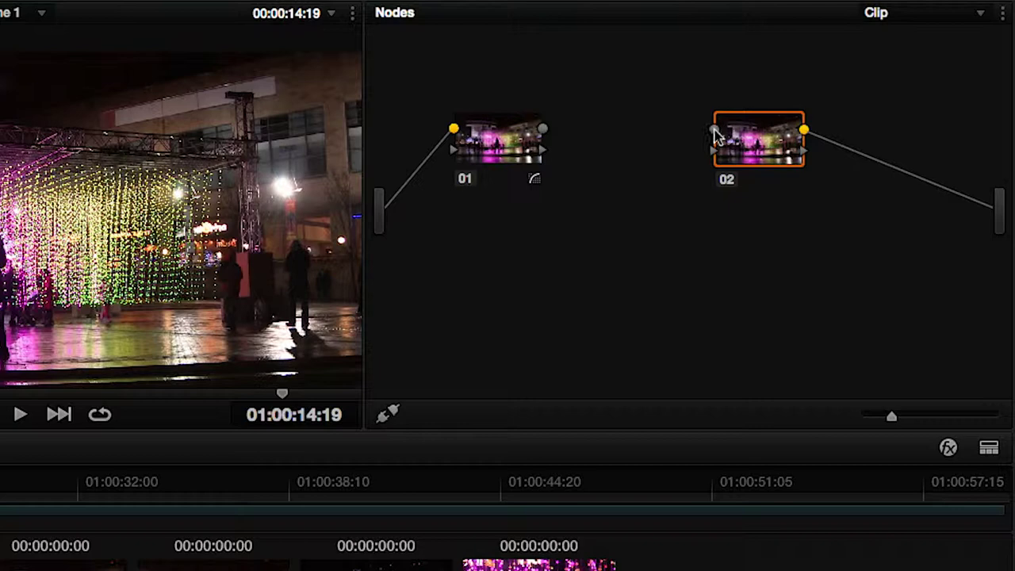
{"action": "left_click_drag", "start_coordinate": [705, 135], "coordinate": [544, 133]}
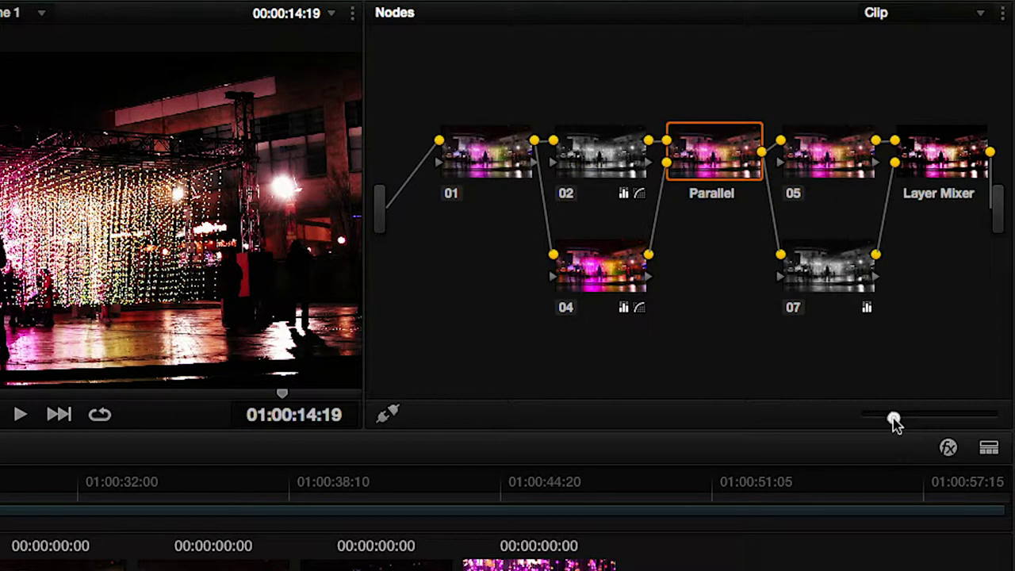
{"action": "left_click_drag", "start_coordinate": [894, 418], "coordinate": [952, 419]}
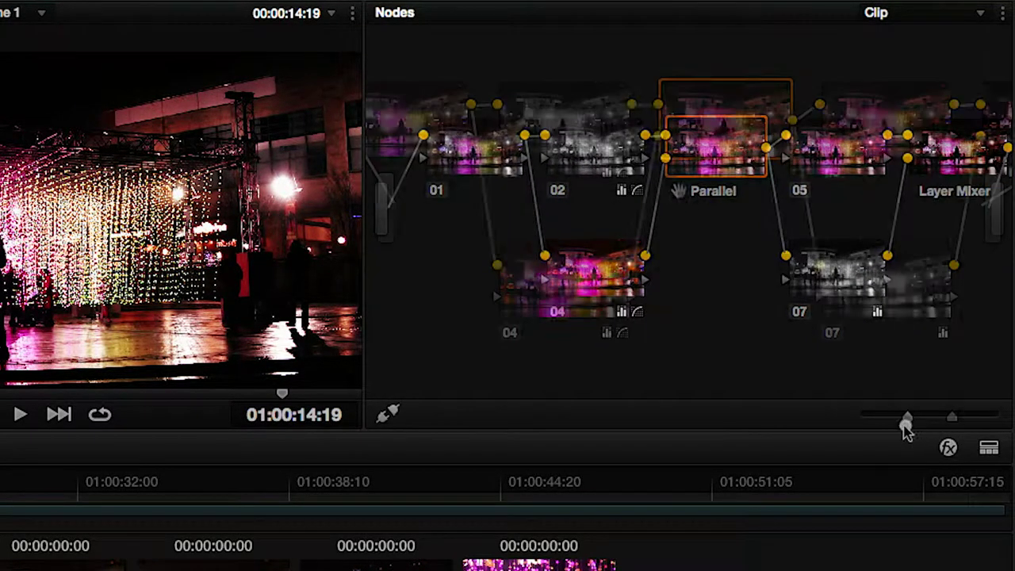
{"action": "right_click", "coordinate": [677, 191]}
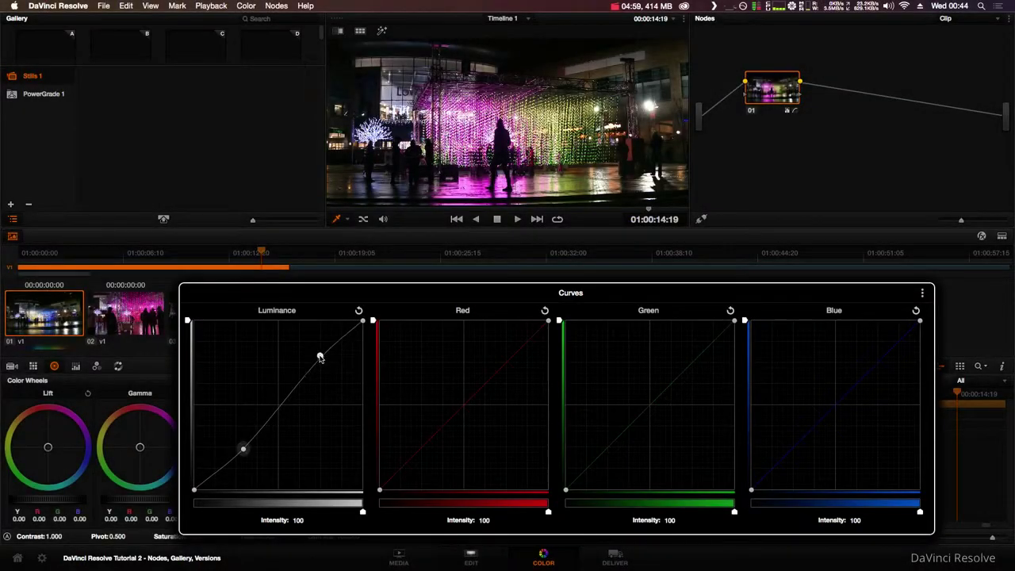
- Raise the upper luminance point, move the circular window onto the figure, and link node 02 into 03
{"action": "left_click_drag", "start_coordinate": [319, 357], "coordinate": [317, 357]}
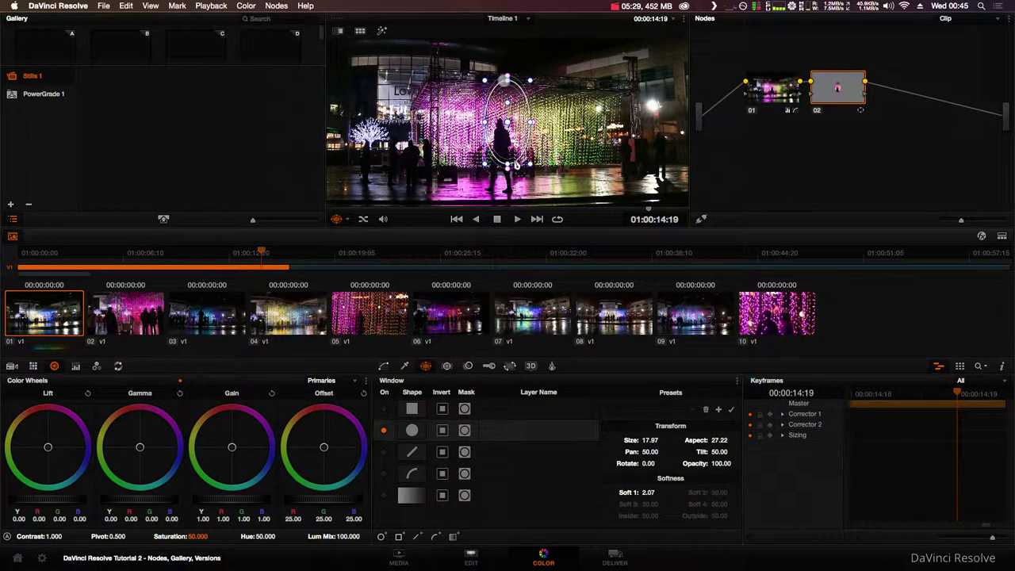
{"action": "left_click_drag", "start_coordinate": [496, 142], "coordinate": [490, 175]}
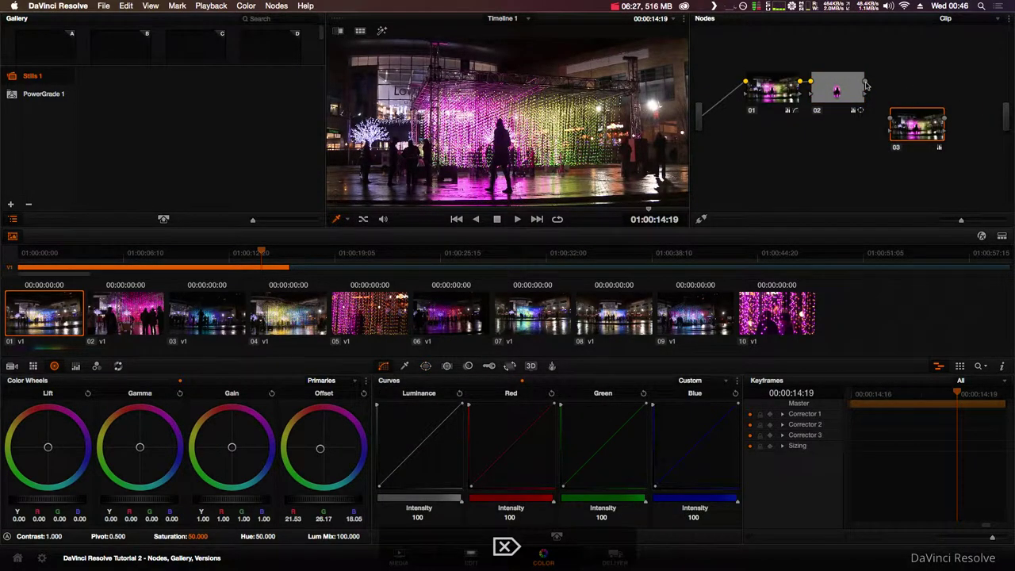
{"action": "mouse_move", "coordinate": [865, 83]}
{"action": "left_mouse_down"}
{"action": "mouse_move", "coordinate": [891, 119]}
{"action": "mouse_move", "coordinate": [1001, 117]}
{"action": "left_mouse_up"}
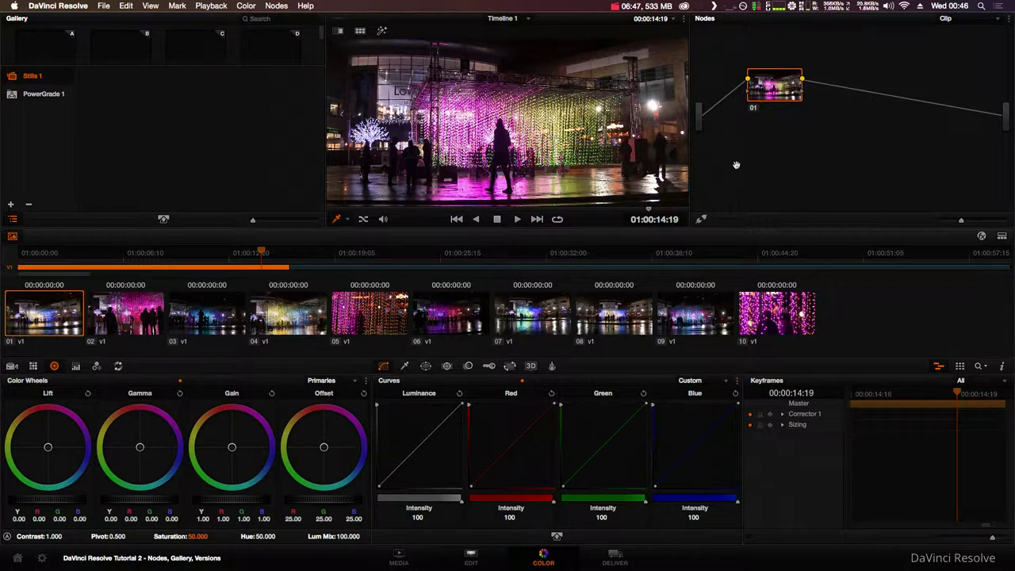
- Add serial nodes 02 and 03 after node 01
{"action": "key", "text": "alt+s"}
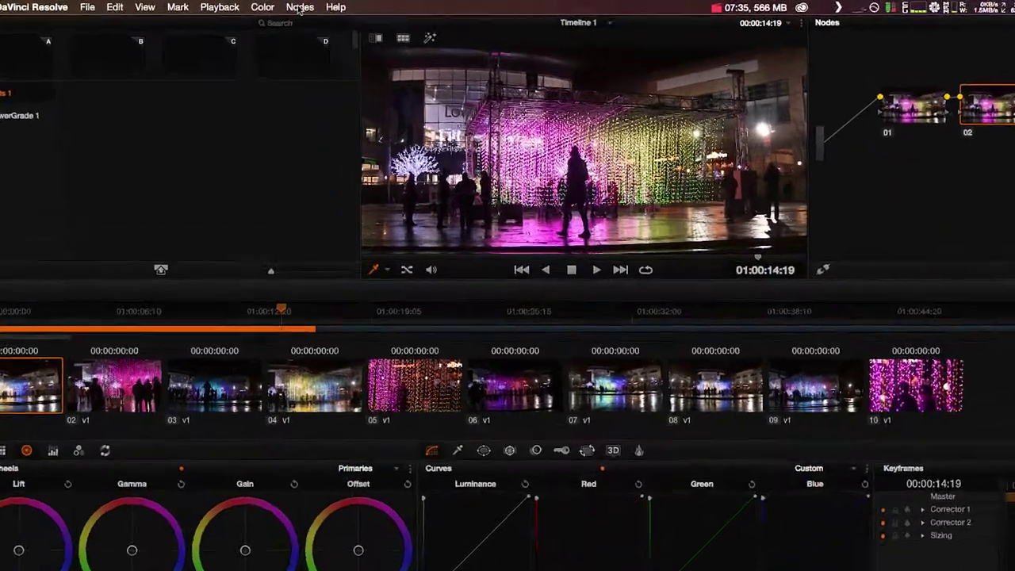
{"action": "left_click", "coordinate": [276, 6]}
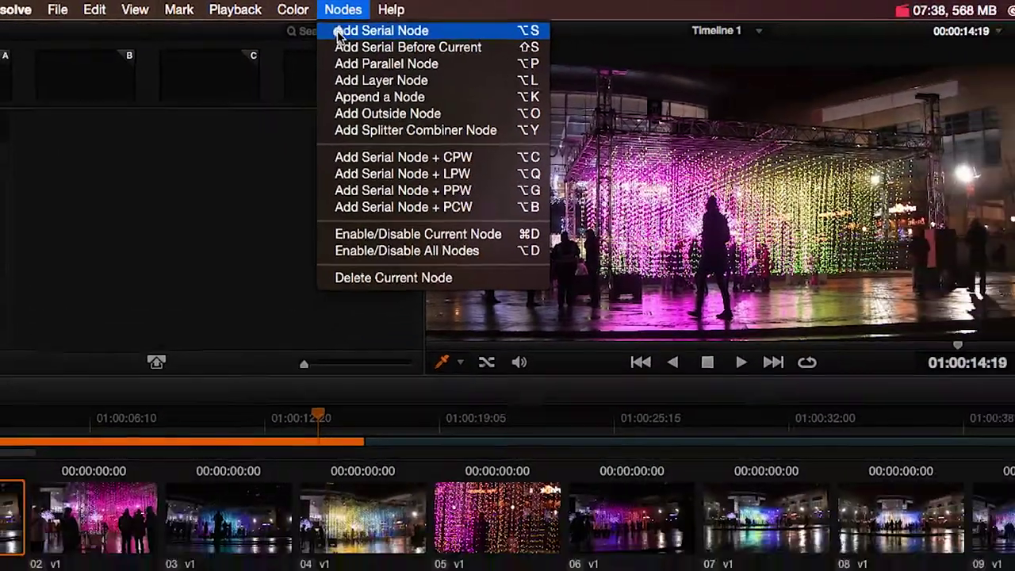
{"action": "left_click", "coordinate": [492, 38]}
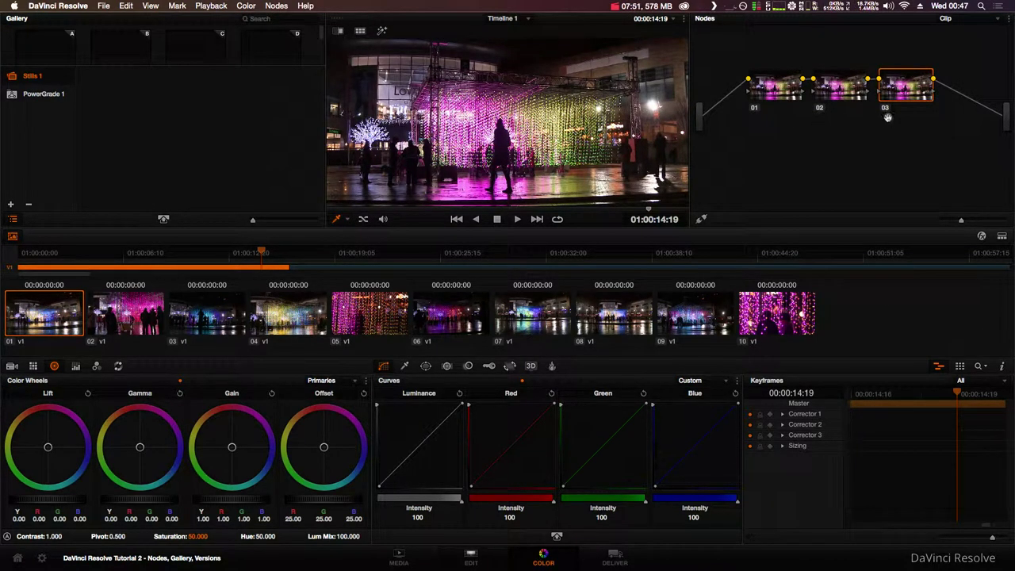
- Label node 03 'Vignette'
{"action": "right_click", "coordinate": [893, 77]}
{"action": "left_click", "coordinate": [904, 85]}
{"action": "type", "text": "Vignette"}
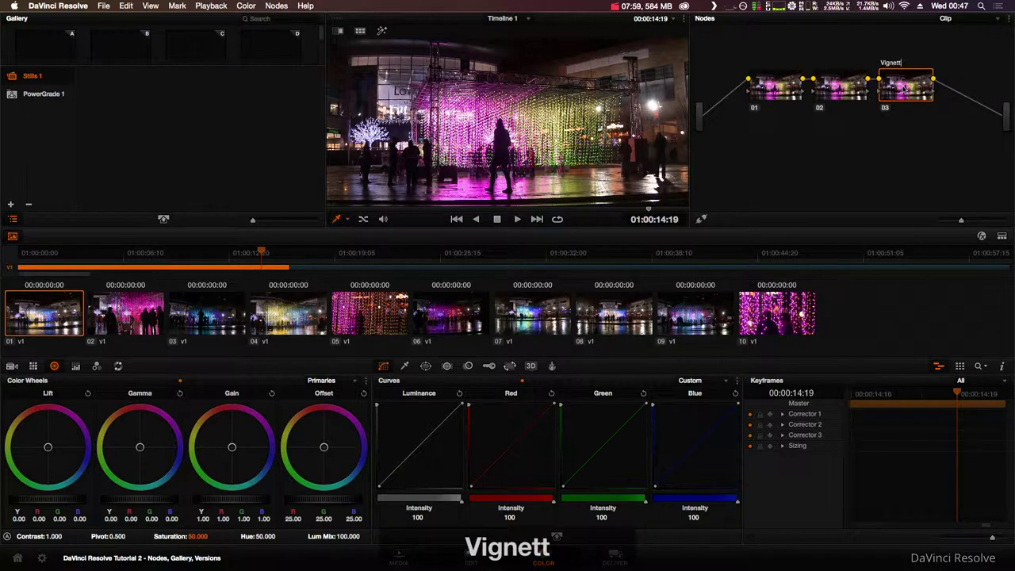
{"action": "key", "text": "Return"}
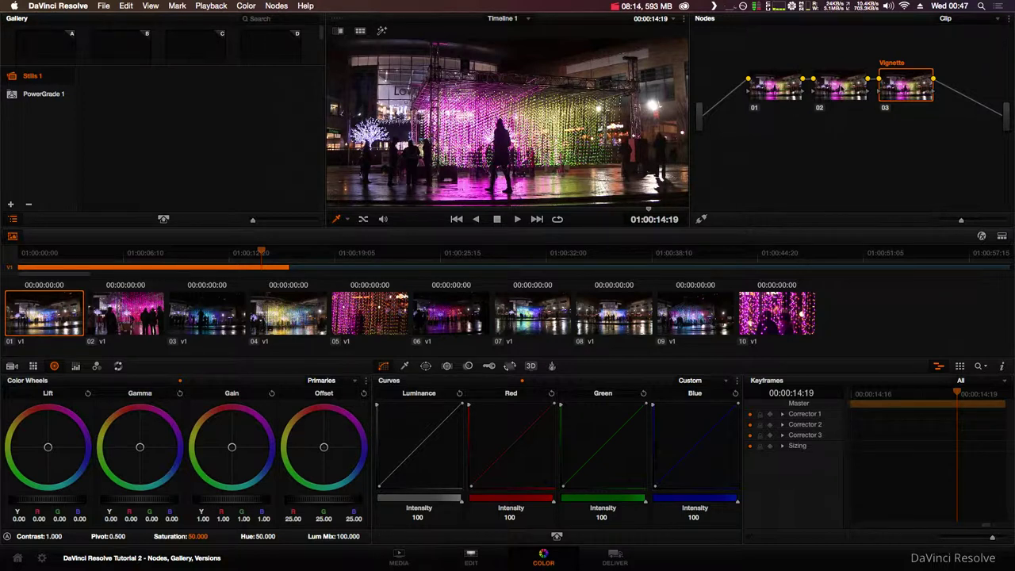
- Select nodes 02, 01 and Vignette, and toggle the Vignette node off and on to compare
{"action": "left_click", "coordinate": [840, 85]}
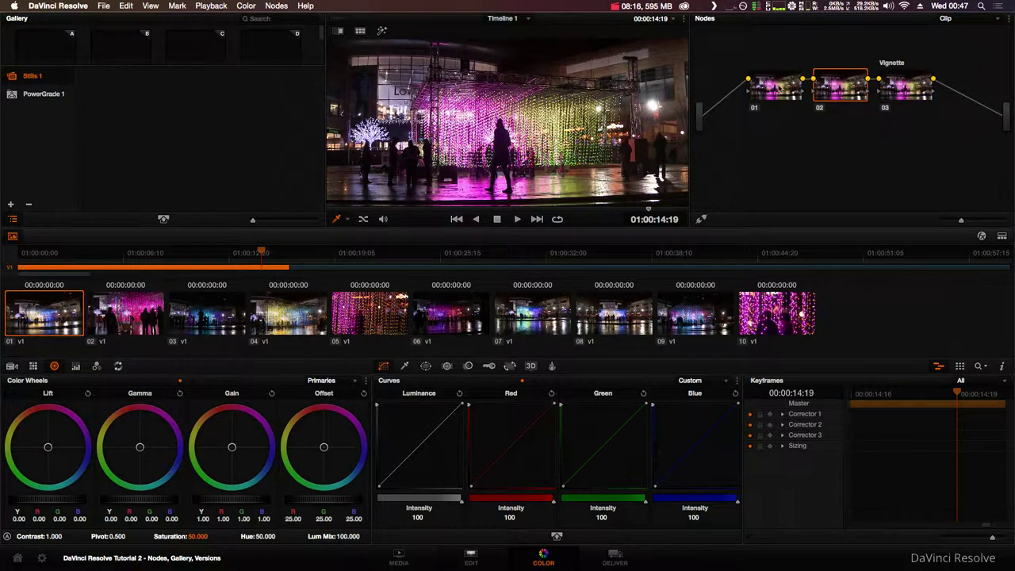
{"action": "left_click", "coordinate": [776, 84]}
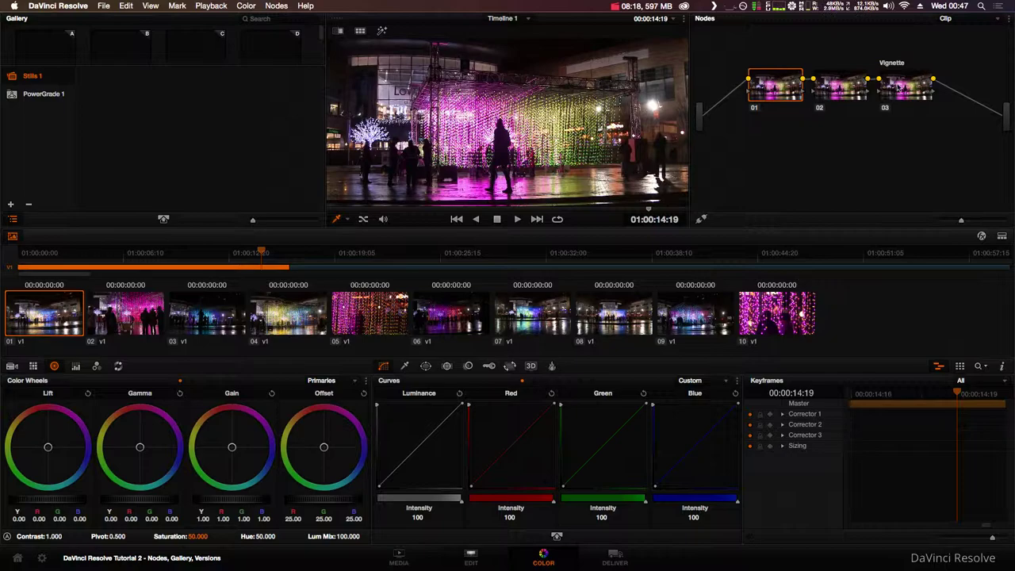
{"action": "left_click", "coordinate": [897, 84]}
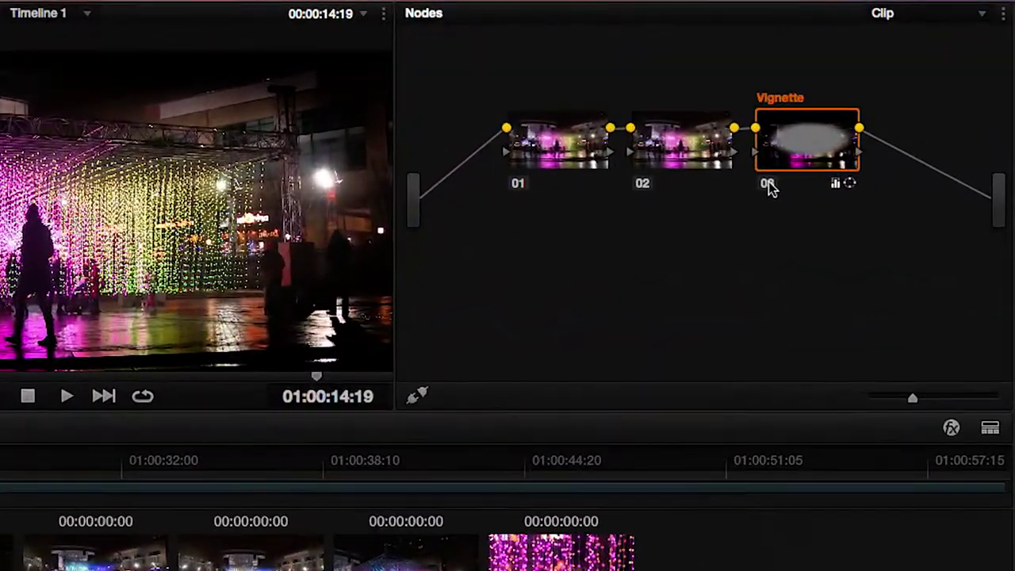
{"action": "left_click", "coordinate": [886, 109]}
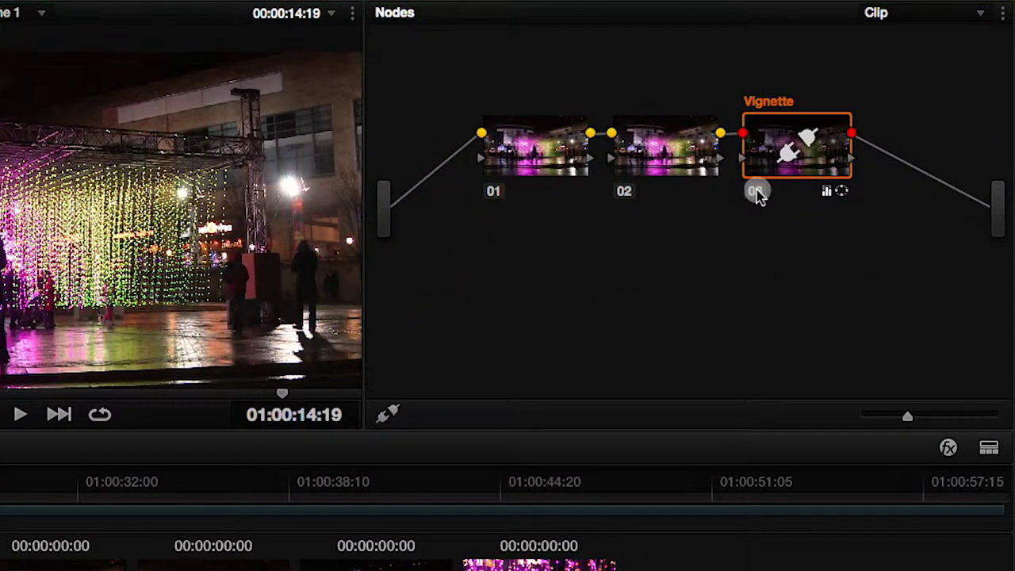
{"action": "left_click", "coordinate": [757, 192]}
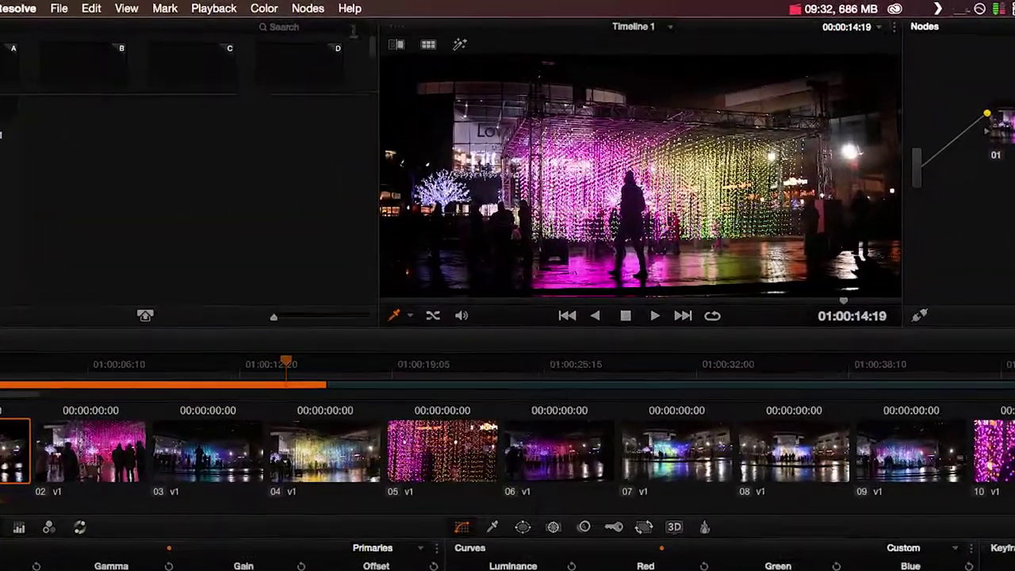
- Toggle Vignette again with Cmd+D, then disable all nodes' grades with Option+D
{"action": "left_click", "coordinate": [276, 5]}
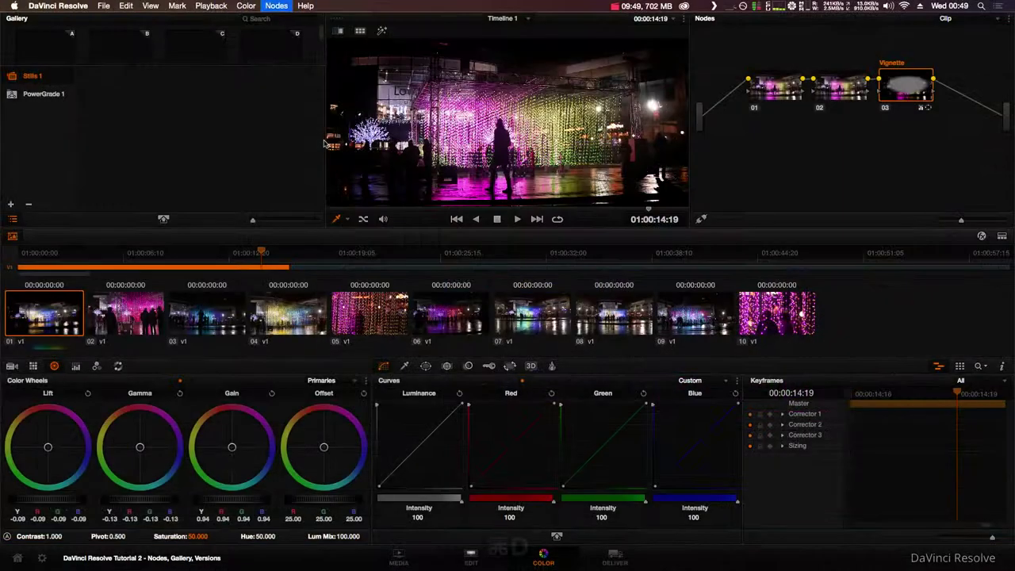
{"action": "key", "text": "super+d"}
{"action": "key", "text": "super+d"}
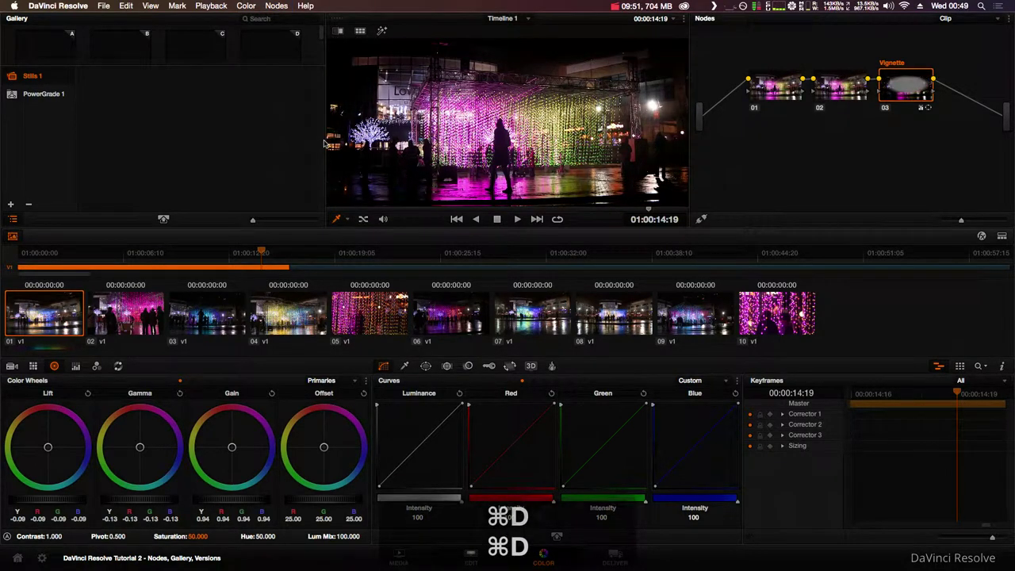
{"action": "key", "text": "super+d"}
{"action": "key", "text": "super+d"}
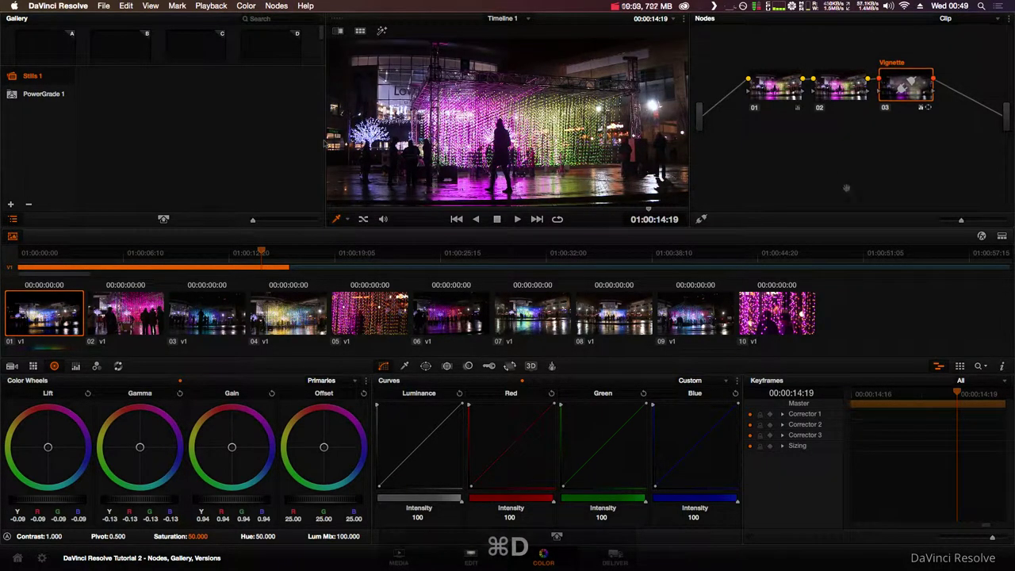
{"action": "key", "text": "alt+d"}
{"action": "key", "text": "alt+d"}
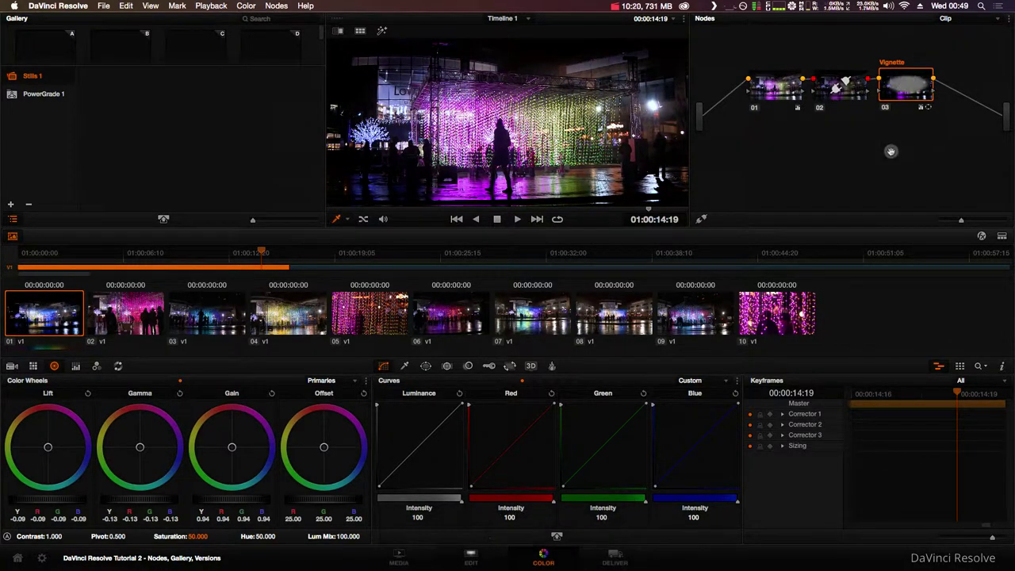
{"action": "key", "text": "alt+d"}
{"action": "key", "text": "alt+d"}
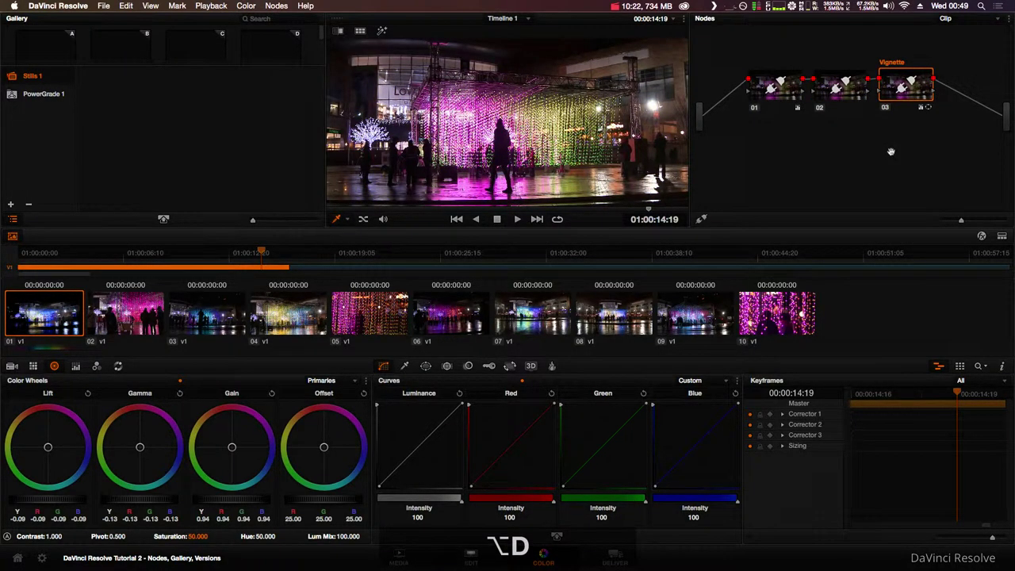
- Select node 02 and toggle Bypass All Grades (Shift+D) to compare with the ungraded clip
{"action": "left_click", "coordinate": [816, 84]}
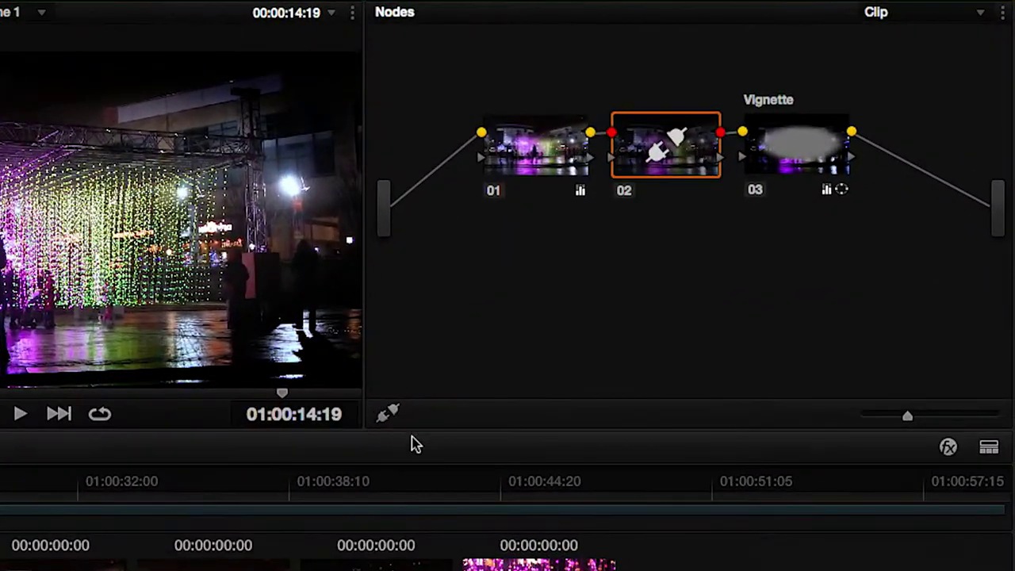
{"action": "left_click", "coordinate": [390, 415]}
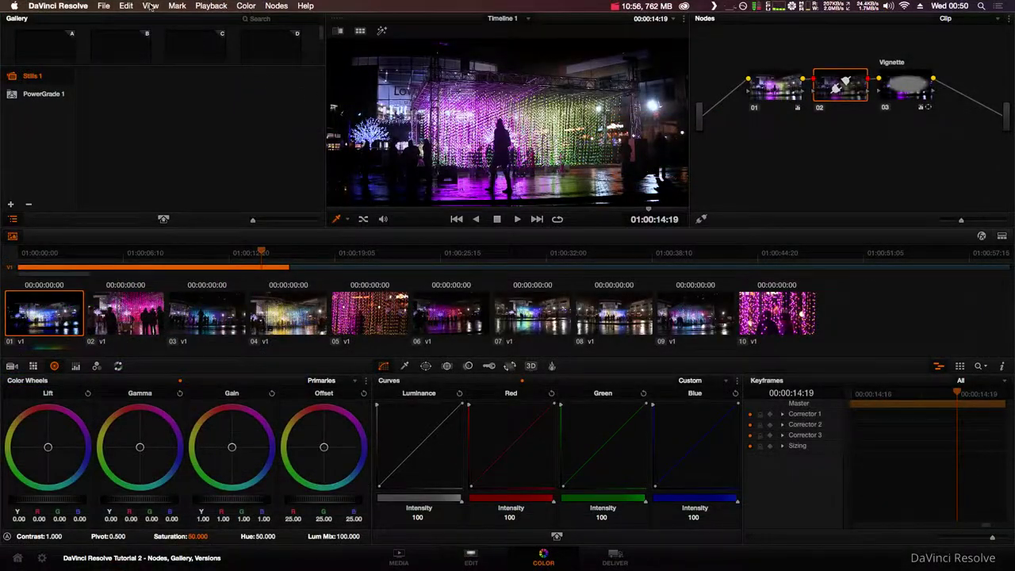
{"action": "left_click", "coordinate": [150, 6]}
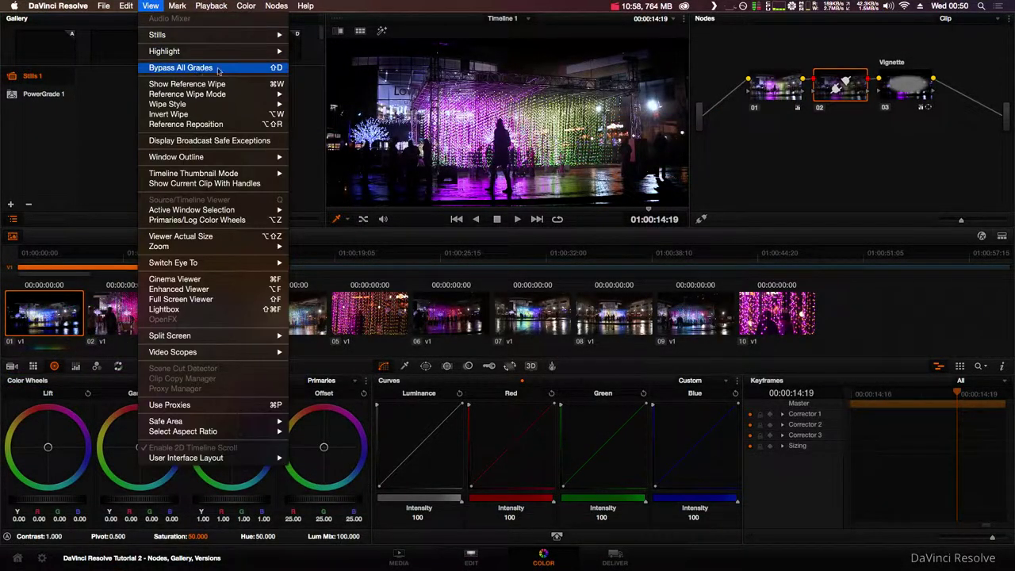
{"action": "left_click", "coordinate": [190, 70]}
{"action": "key", "text": "shift+d"}
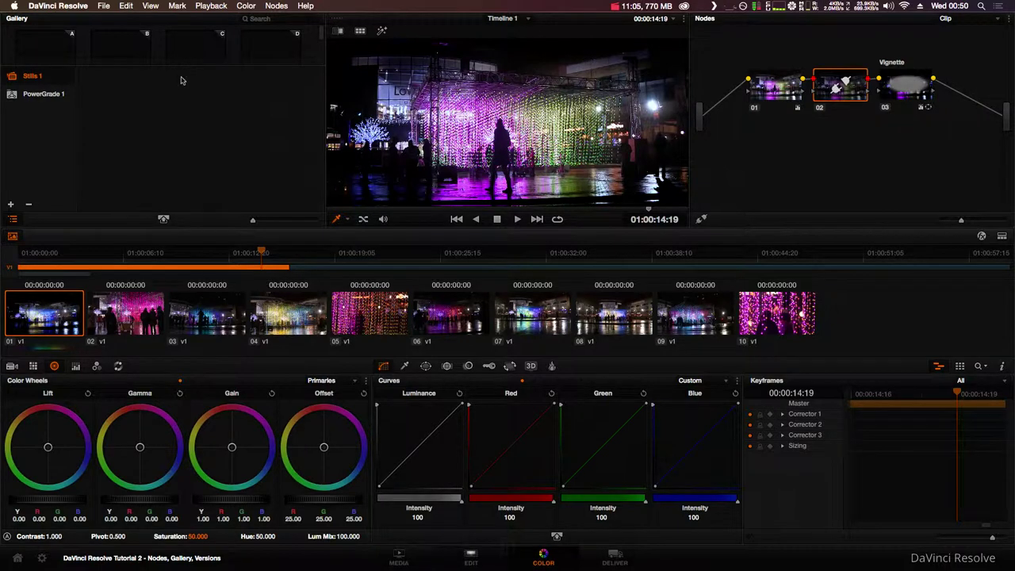
{"action": "key", "text": "shift+d"}
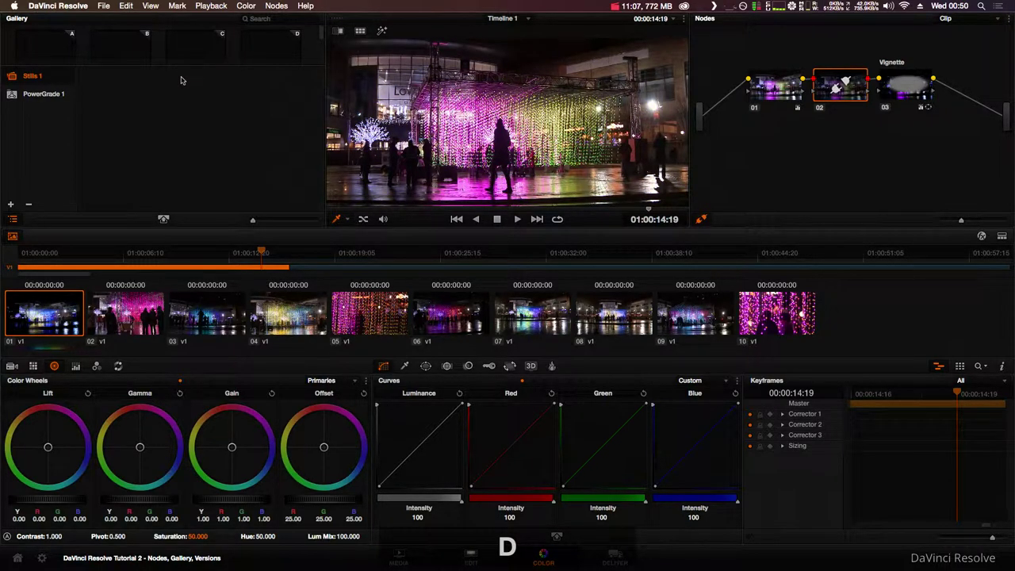
{"action": "key", "text": "shift+d"}
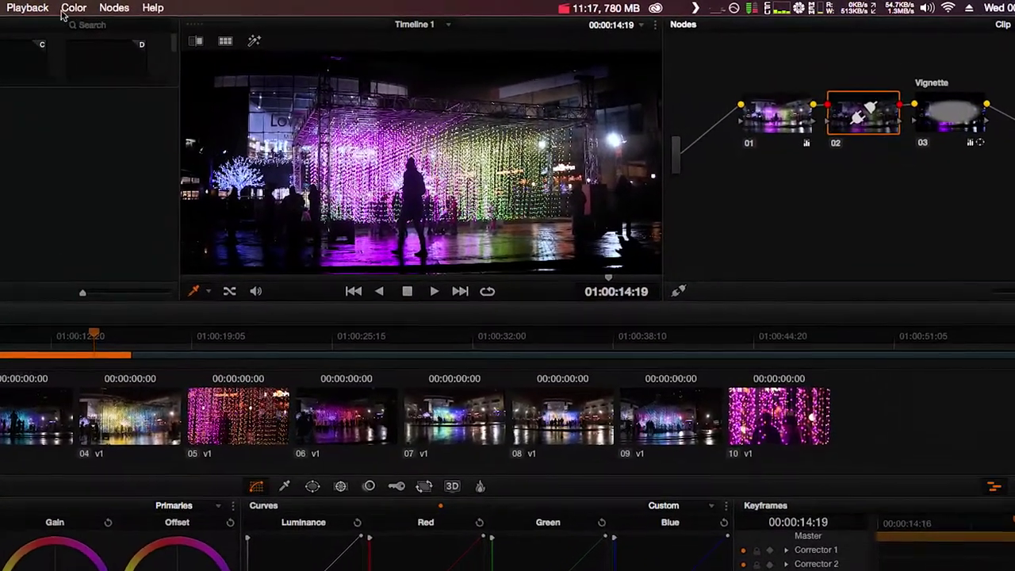
- Reset node 02's grade, then all grades keeping nodes, then all grades and nodes
{"action": "left_click", "coordinate": [67, 7]}
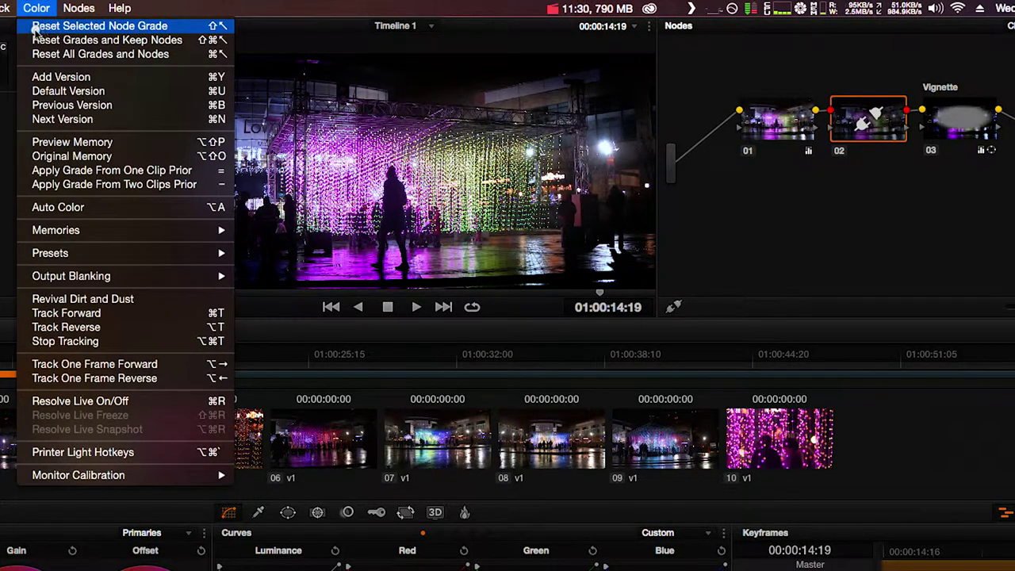
{"action": "left_click", "coordinate": [35, 27]}
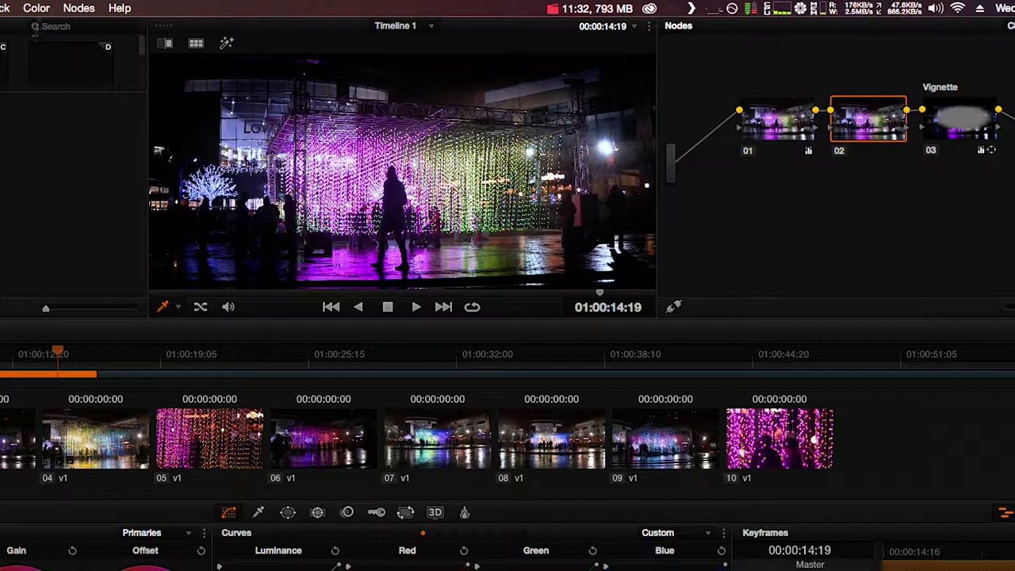
{"action": "left_click", "coordinate": [42, 14]}
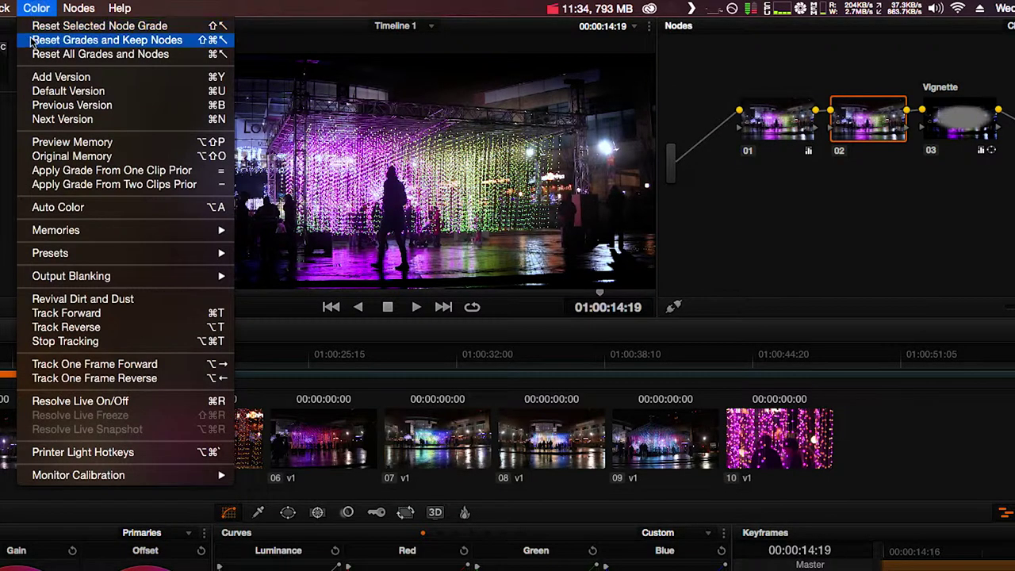
{"action": "left_click", "coordinate": [168, 41]}
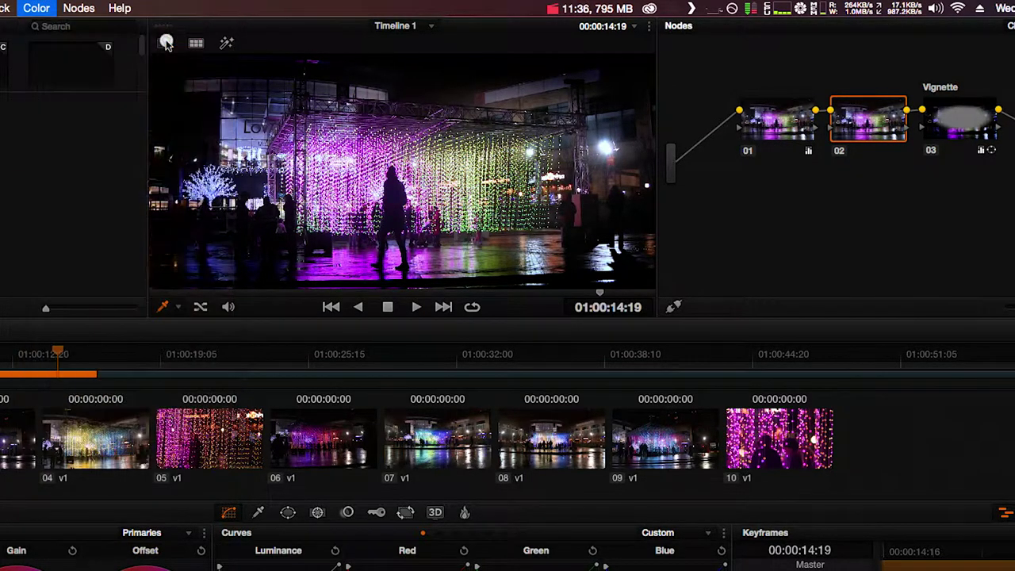
{"action": "left_click", "coordinate": [33, 9]}
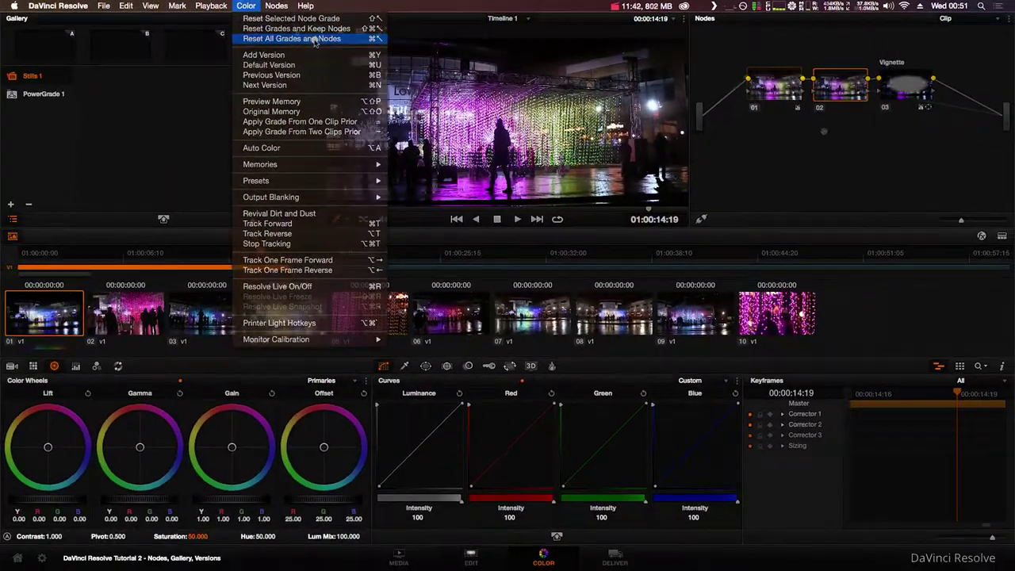
{"action": "left_click", "coordinate": [314, 39]}
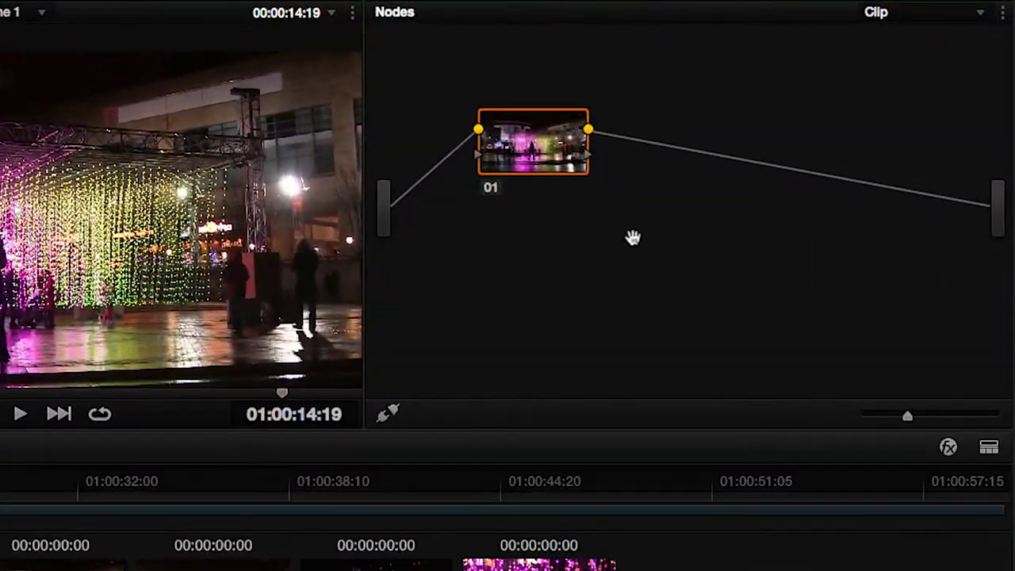
- Add parallel nodes and raise windowed node 01's saturation on the light wall to 100
{"action": "key", "text": "alt+p"}
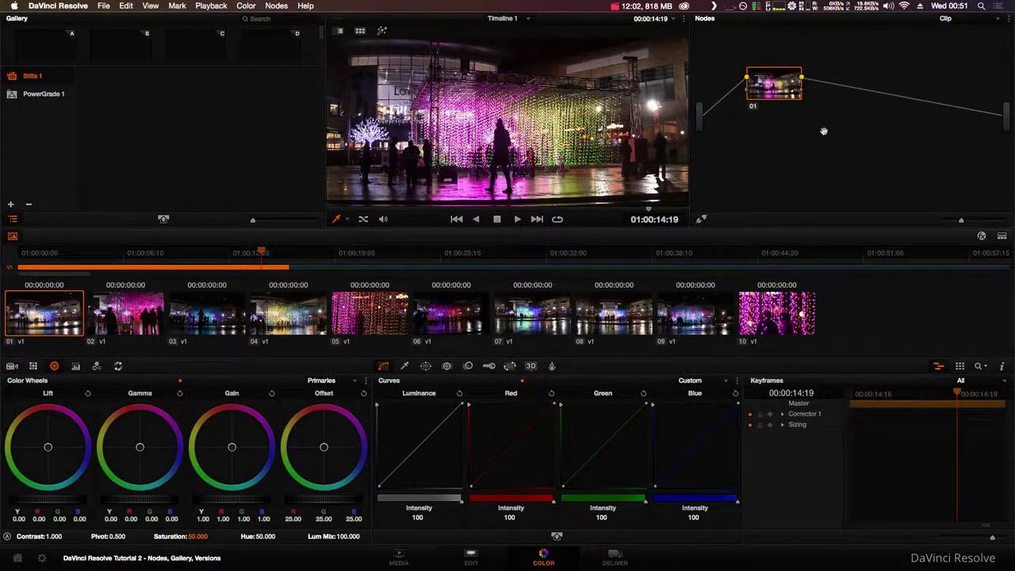
{"action": "key", "text": "alt+p"}
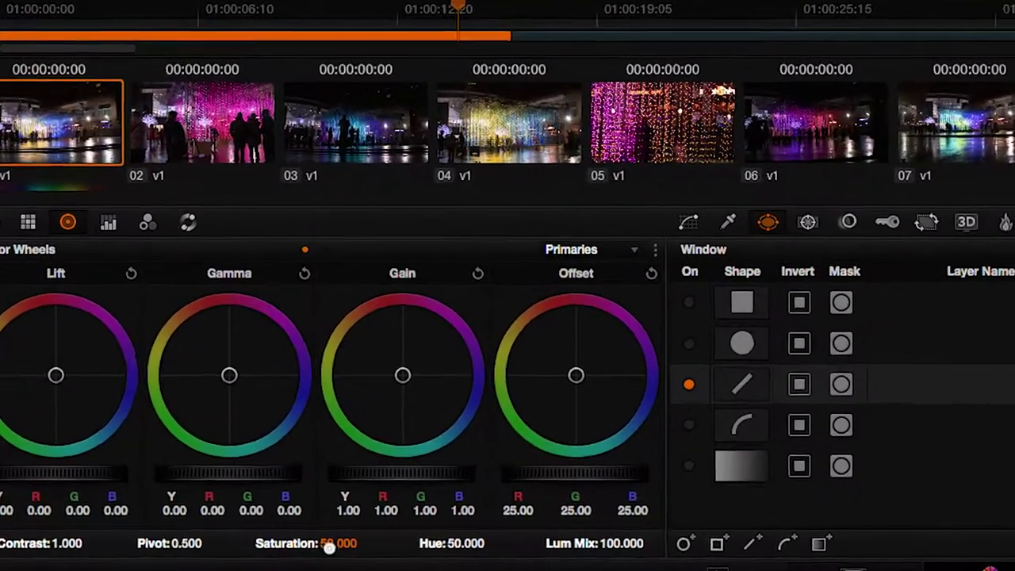
{"action": "left_click_drag", "start_coordinate": [199, 537], "coordinate": [231, 538]}
{"action": "left_click_drag", "start_coordinate": [425, 548], "coordinate": [658, 544]}
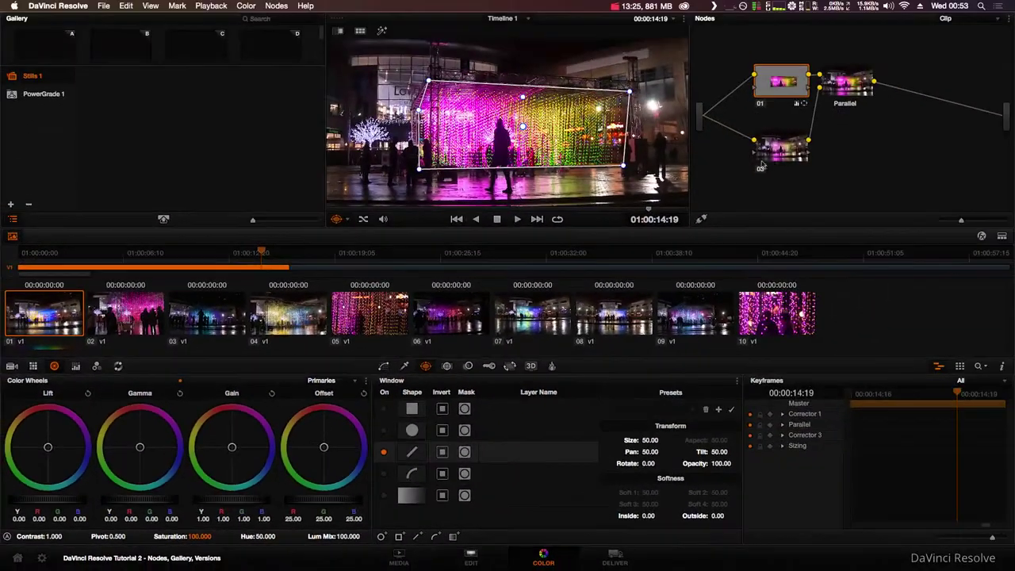
- Drop parallel node 03's saturation to 0 for black-and-white, checking node 01's window
{"action": "left_click", "coordinate": [780, 149]}
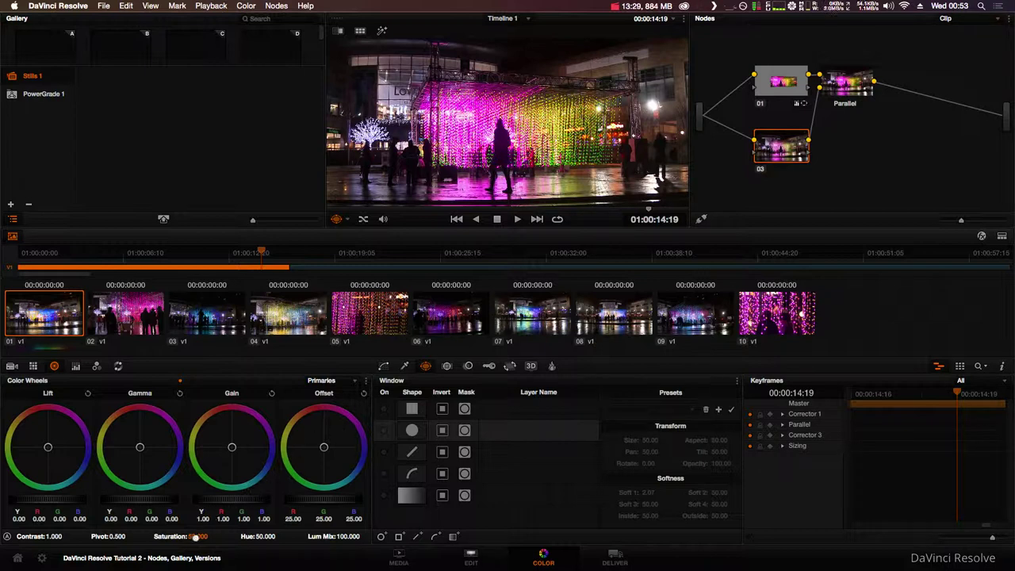
{"action": "left_click_drag", "start_coordinate": [155, 538], "coordinate": [100, 538]}
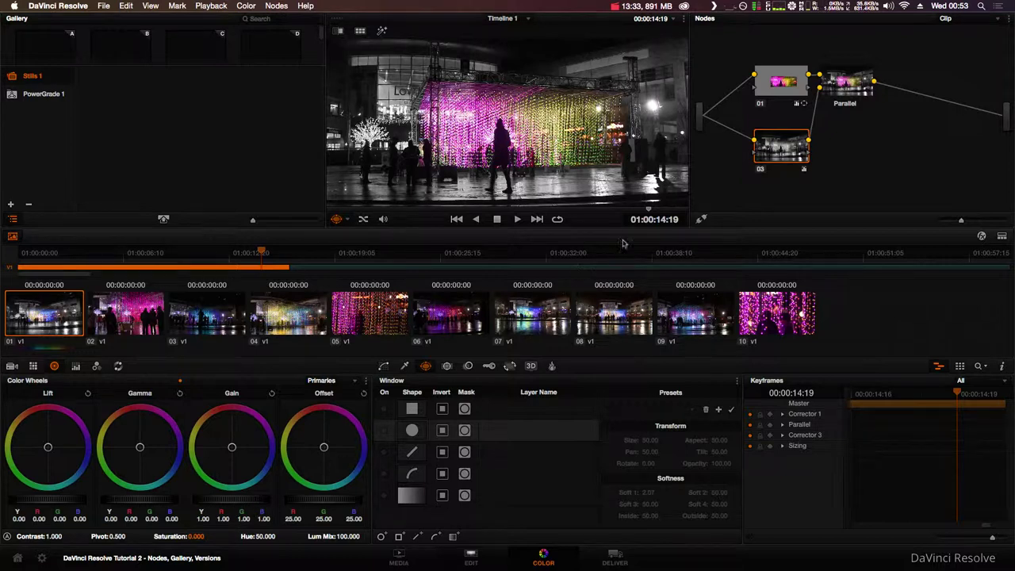
{"action": "left_click", "coordinate": [778, 88]}
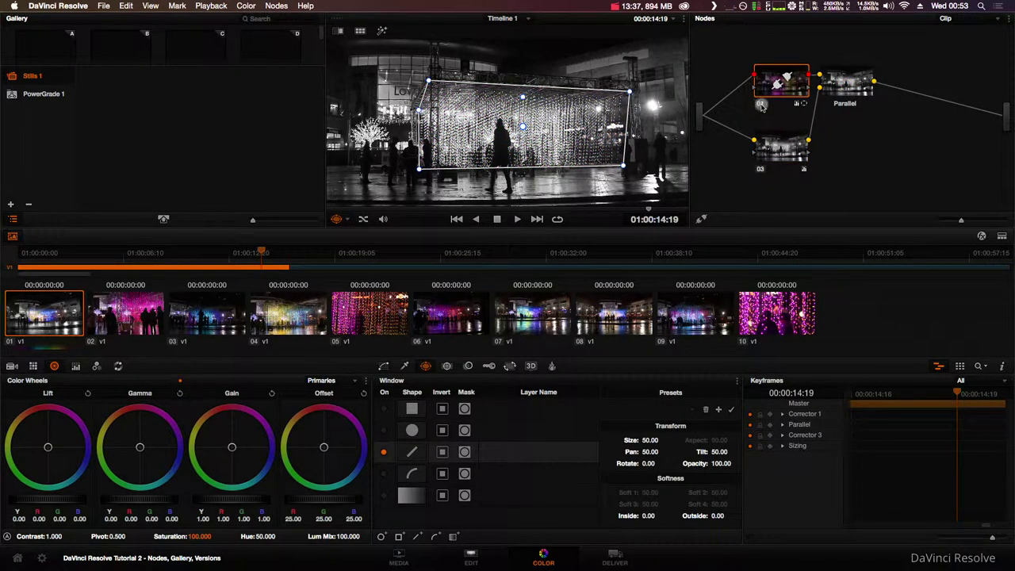
{"action": "left_click", "coordinate": [761, 155]}
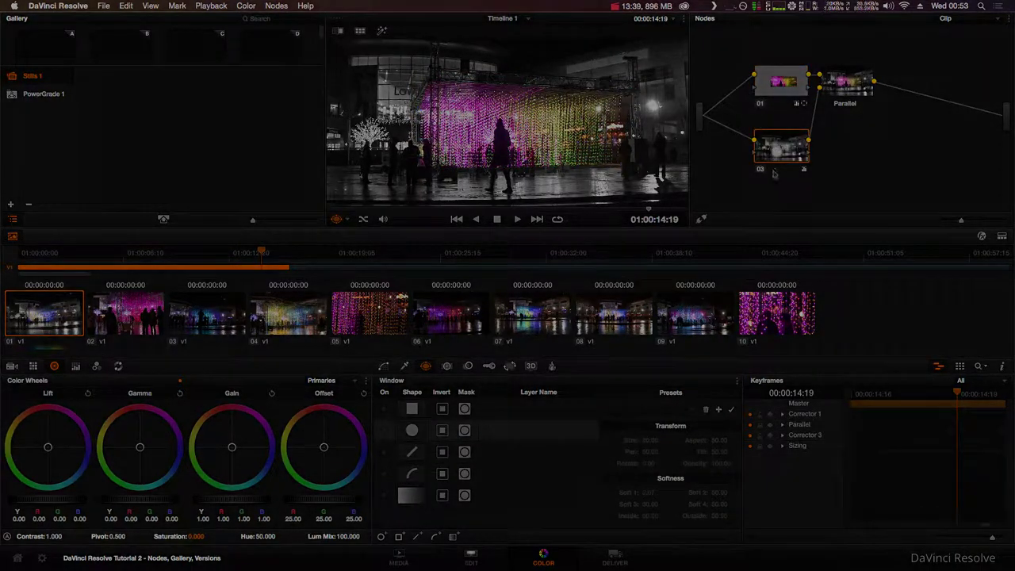